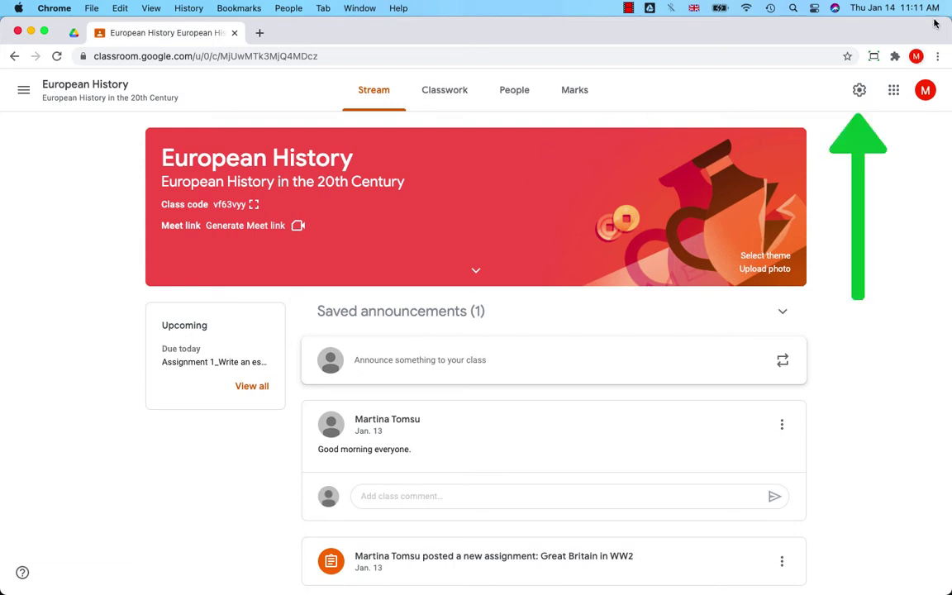
Open the European History class settings and scroll down to the Marking section.
{"action": "left_click", "coordinate": [858, 91]}
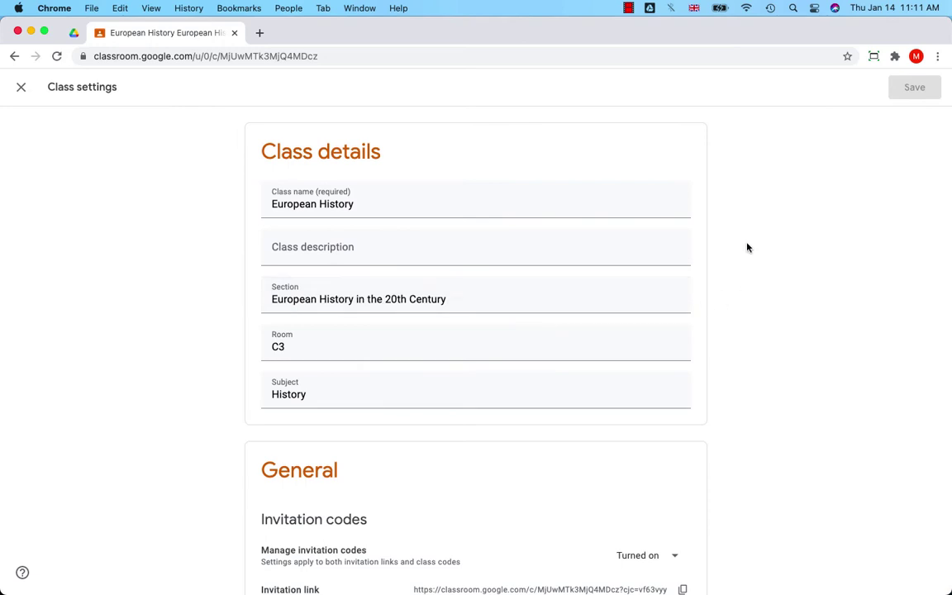
{"action": "scroll", "coordinate": [746, 247], "scroll_direction": "down", "scroll_amount": 10}
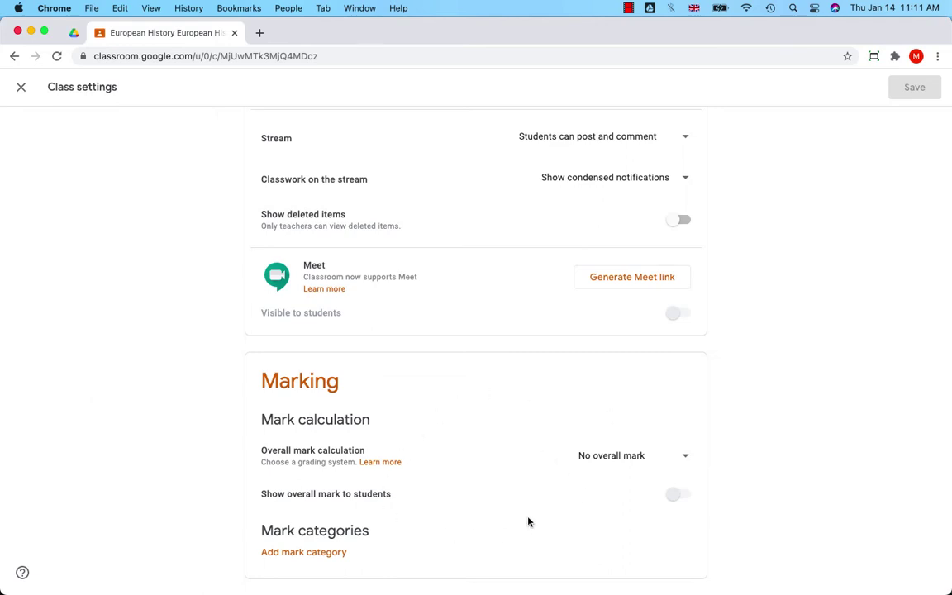
Set overall mark calculation to Total points, with the overall mark hidden from students.
{"action": "left_click", "coordinate": [681, 456]}
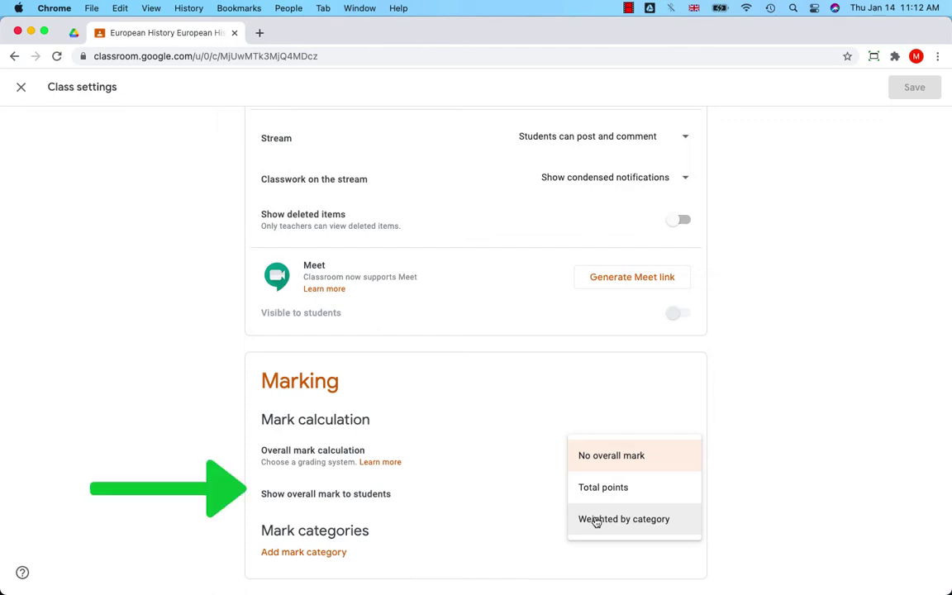
{"action": "left_click", "coordinate": [423, 513]}
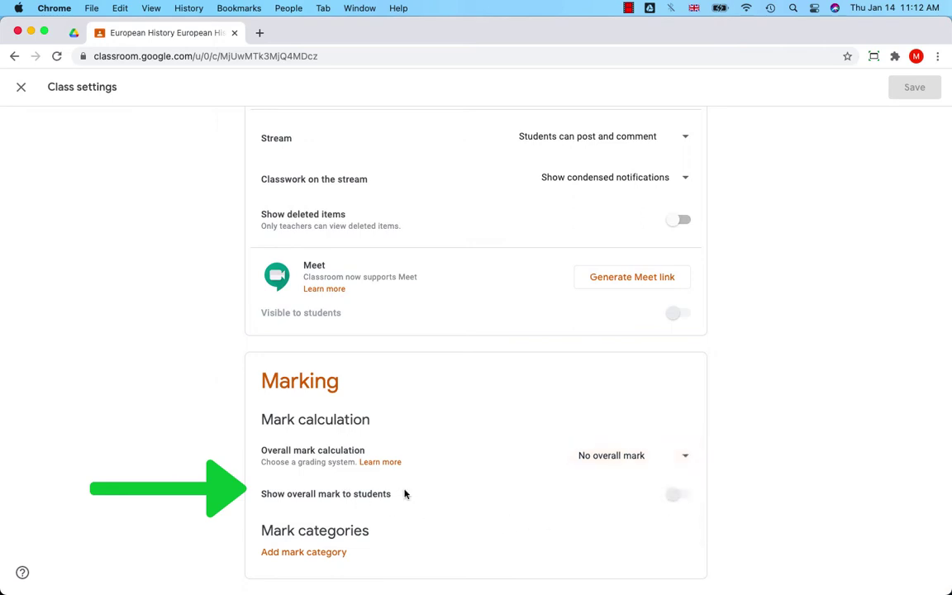
{"action": "left_click", "coordinate": [636, 456]}
{"action": "left_click", "coordinate": [641, 489]}
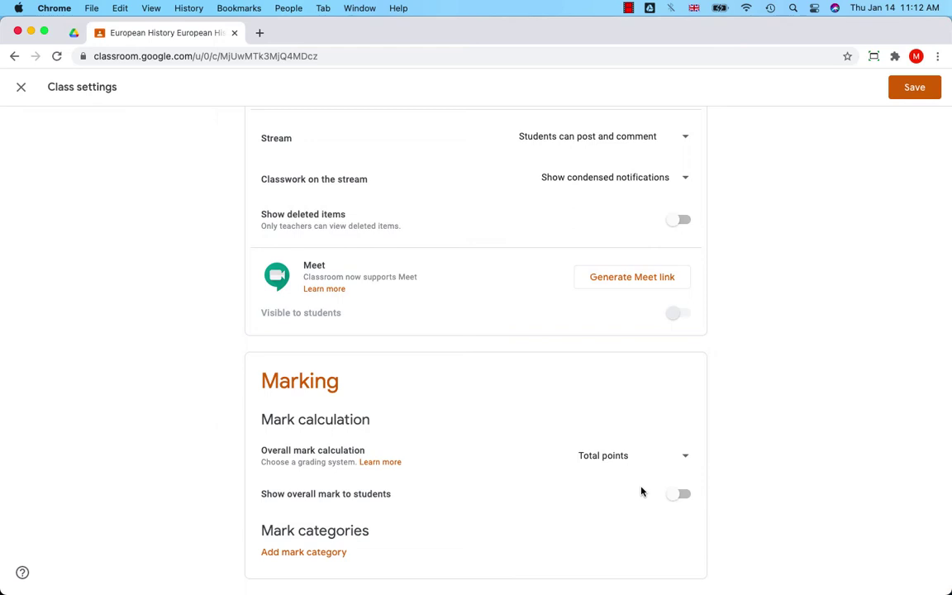
{"action": "left_click", "coordinate": [677, 495]}
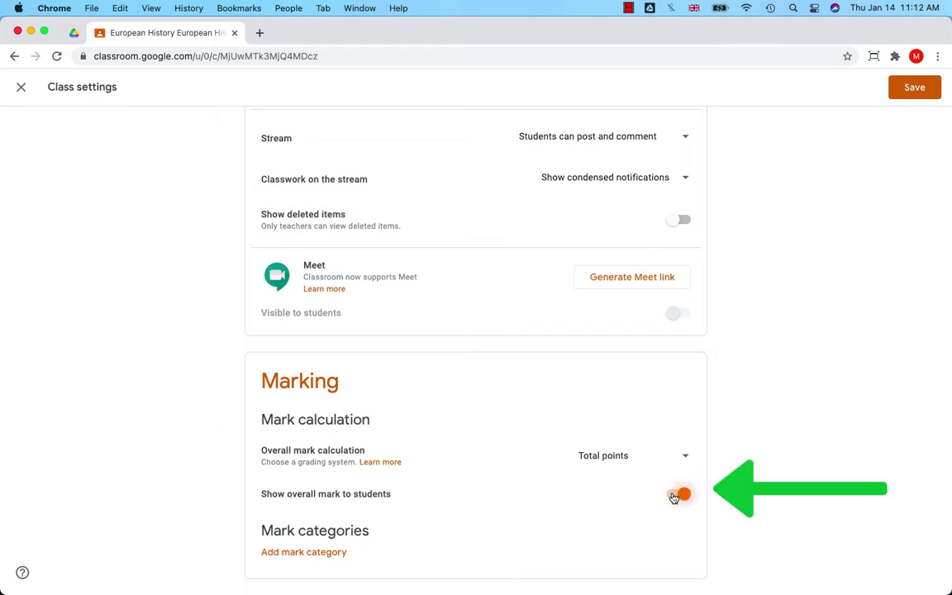
{"action": "left_click", "coordinate": [682, 496]}
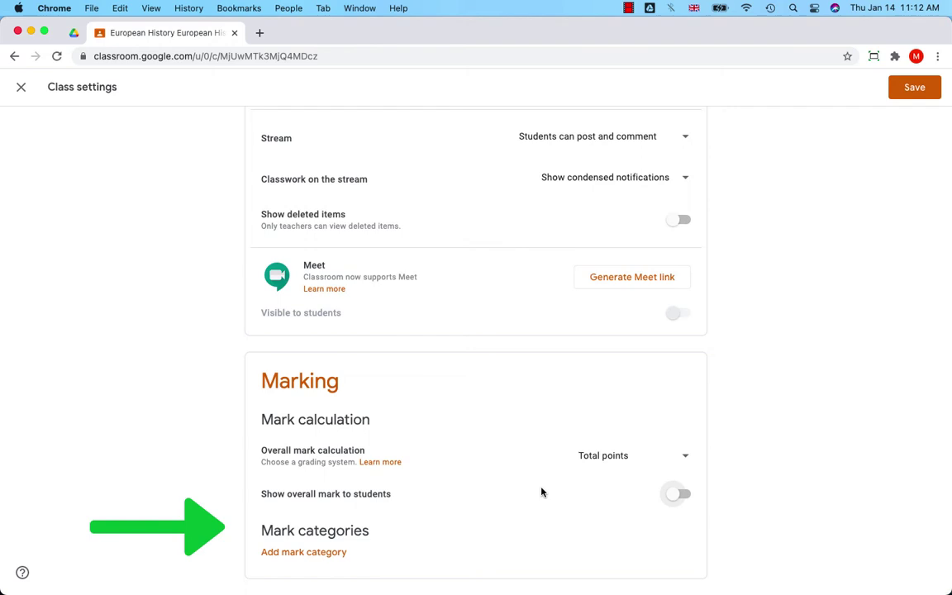
Add mark categories named Activity in Class, Individual Assignment and Group Assignment.
{"action": "left_click", "coordinate": [313, 552]}
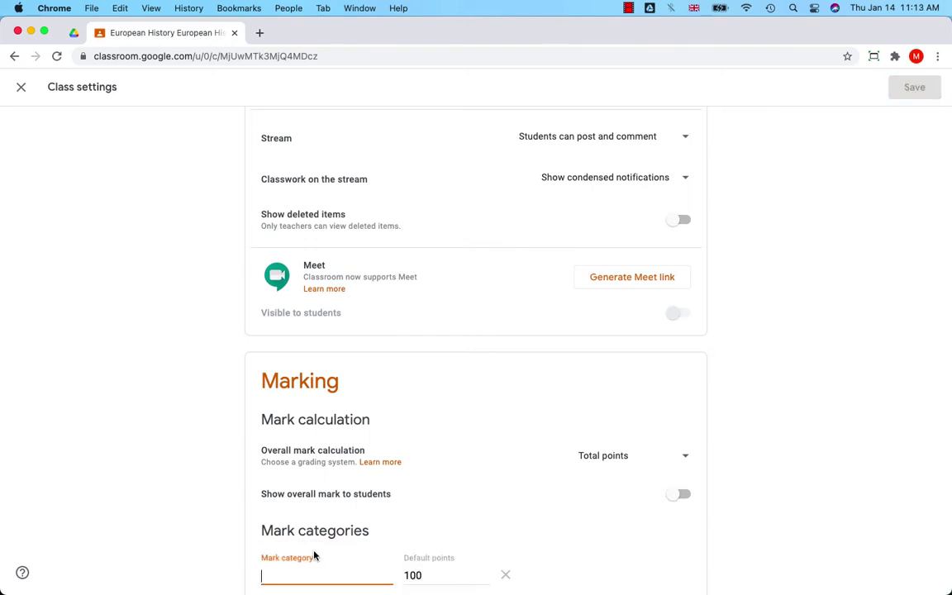
{"action": "type", "text": "Activity in class"}
{"action": "scroll", "coordinate": [476, 518], "scroll_direction": "down", "scroll_amount": 1}
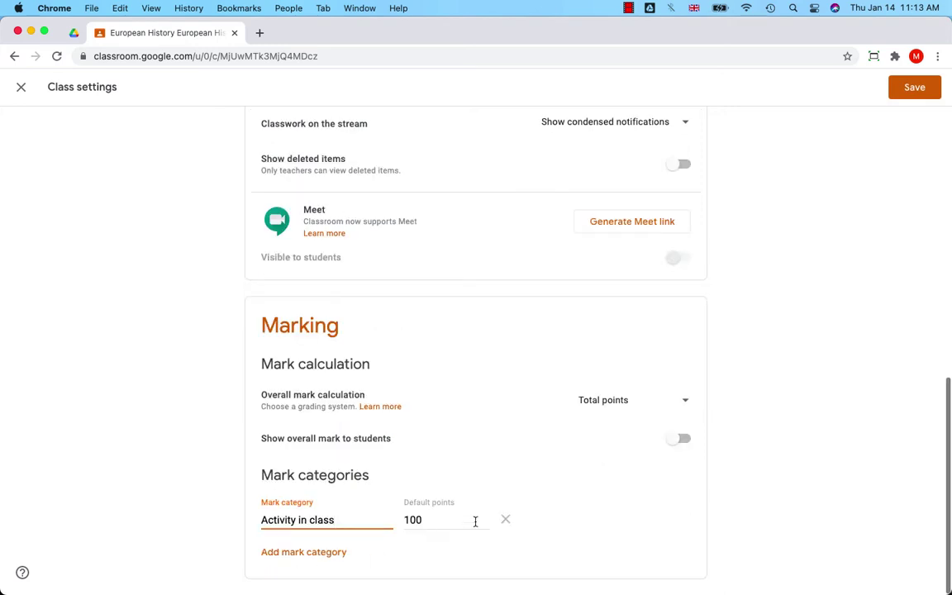
{"action": "left_click", "coordinate": [331, 552]}
{"action": "type", "text": "Individual Assignment"}
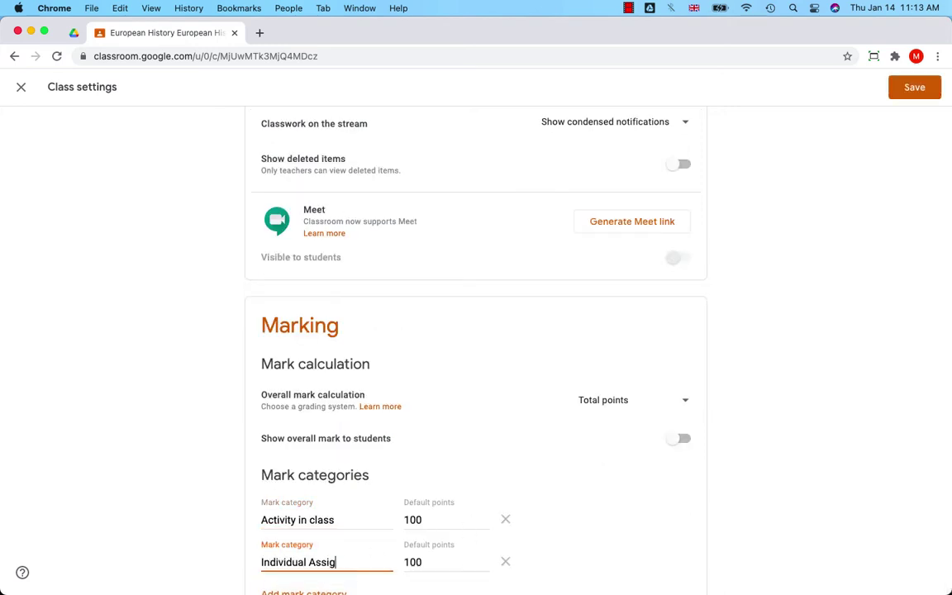
{"action": "scroll", "coordinate": [296, 556], "scroll_direction": "down", "scroll_amount": 1}
{"action": "left_click", "coordinate": [297, 556]}
{"action": "type", "text": "Group Assignment"}
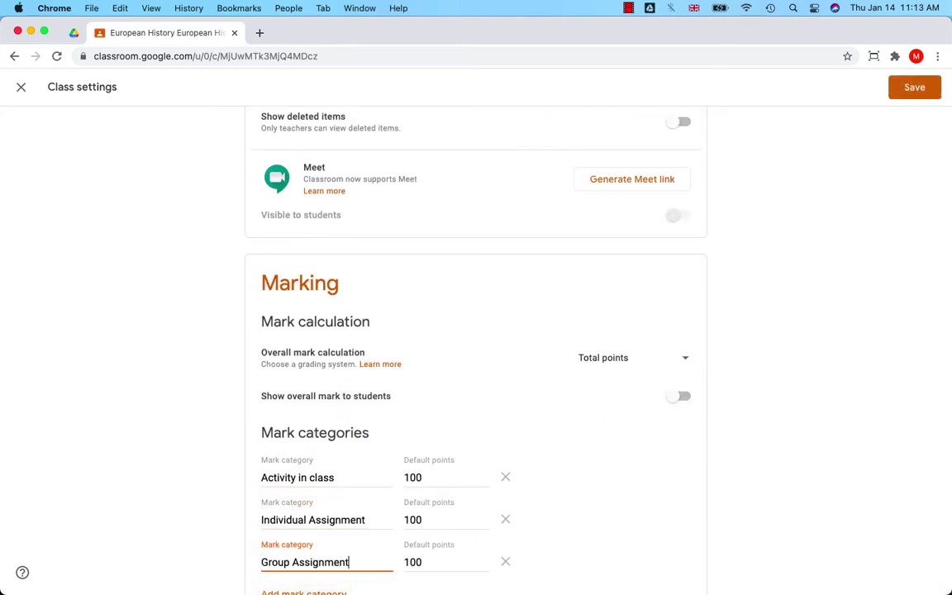
{"action": "double_click", "coordinate": [347, 478]}
{"action": "type", "text": "Class"}
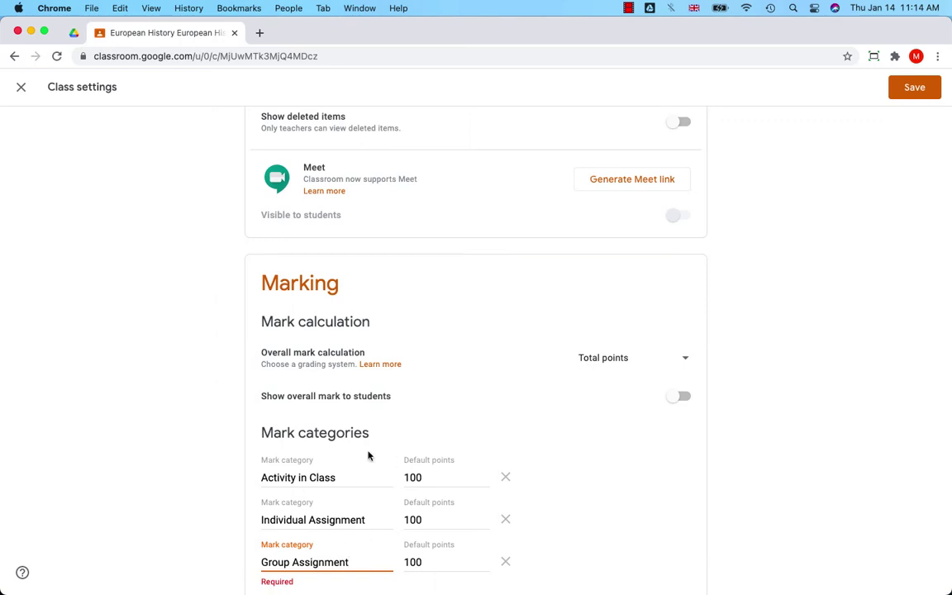
Change the categories' default points from 100 to 80, 150 and 70 respectively.
{"action": "left_click", "coordinate": [420, 477]}
{"action": "key", "text": "BackSpace"}
{"action": "key", "text": "BackSpace"}
{"action": "key", "text": "BackSpace"}
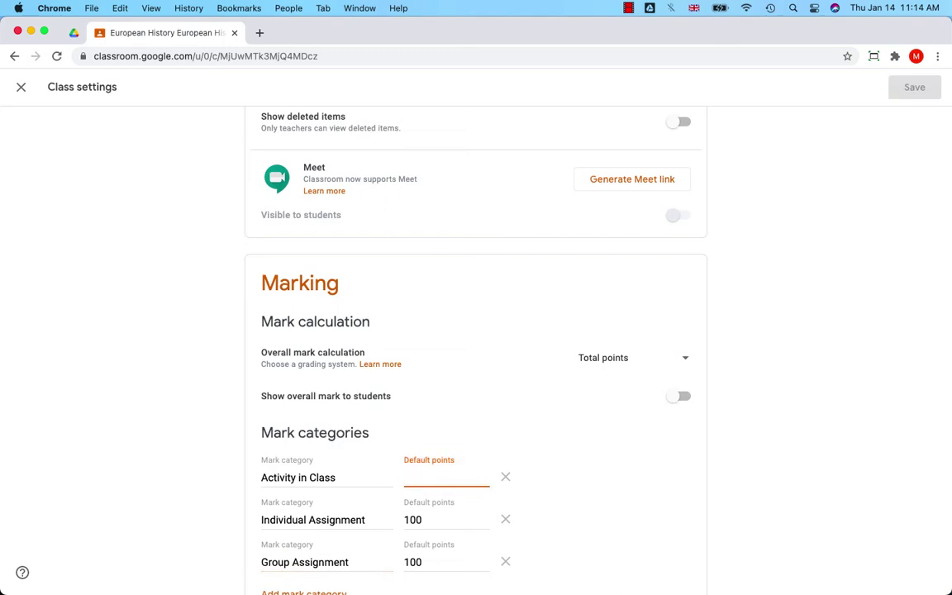
{"action": "type", "text": "80"}
{"action": "left_click", "coordinate": [426, 519]}
{"action": "key", "text": "BackSpace"}
{"action": "key", "text": "BackSpace"}
{"action": "key", "text": "BackSpace"}
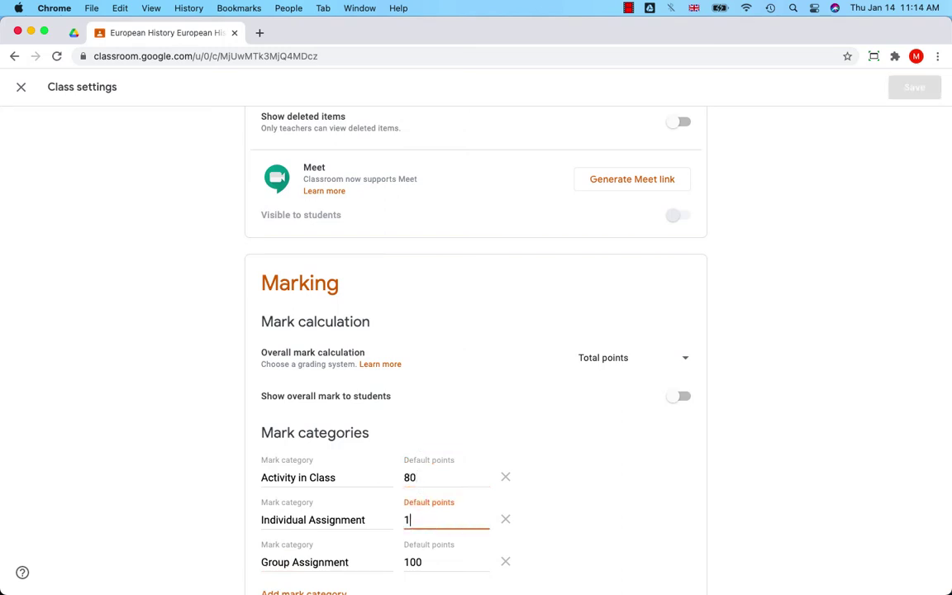
{"action": "type", "text": "150"}
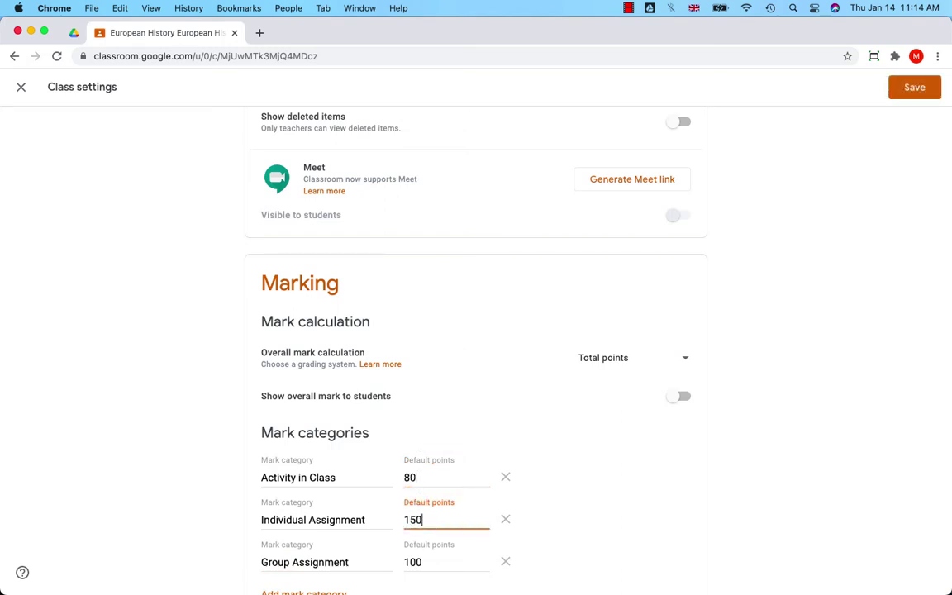
{"action": "left_click", "coordinate": [429, 563]}
{"action": "key", "text": "BackSpace"}
{"action": "key", "text": "BackSpace"}
{"action": "key", "text": "BackSpace"}
{"action": "type", "text": "70"}
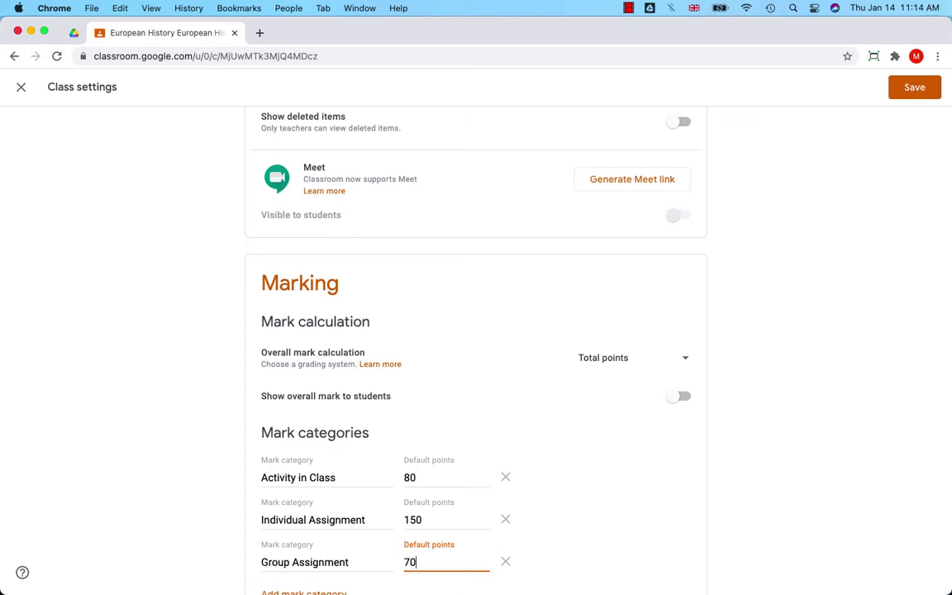
{"action": "left_click", "coordinate": [576, 486]}
{"action": "scroll", "coordinate": [576, 487], "scroll_direction": "down", "scroll_amount": 1}
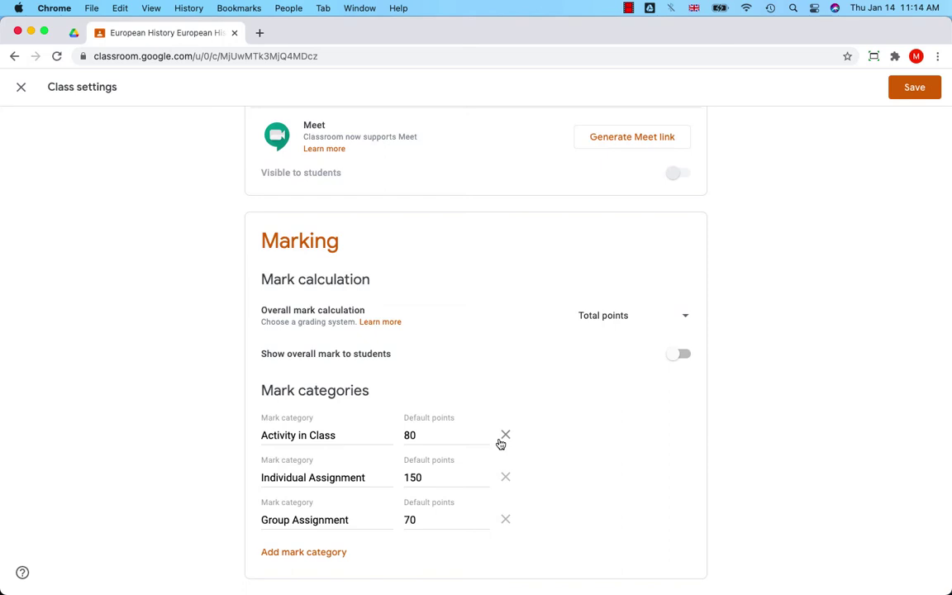
Choose Weighted by category and give the categories 20%, 30% and 50%.
{"action": "left_click", "coordinate": [685, 317]}
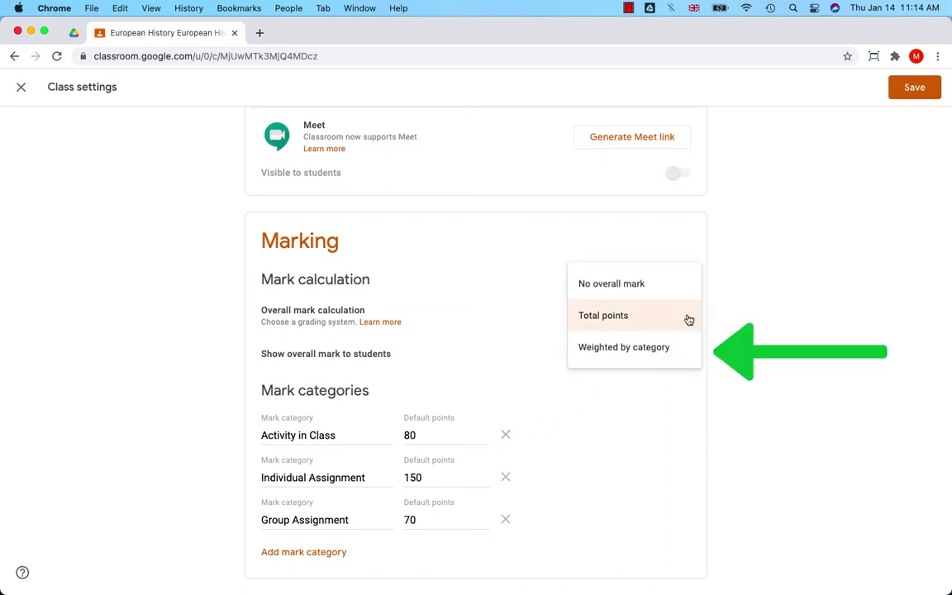
{"action": "left_click", "coordinate": [661, 349]}
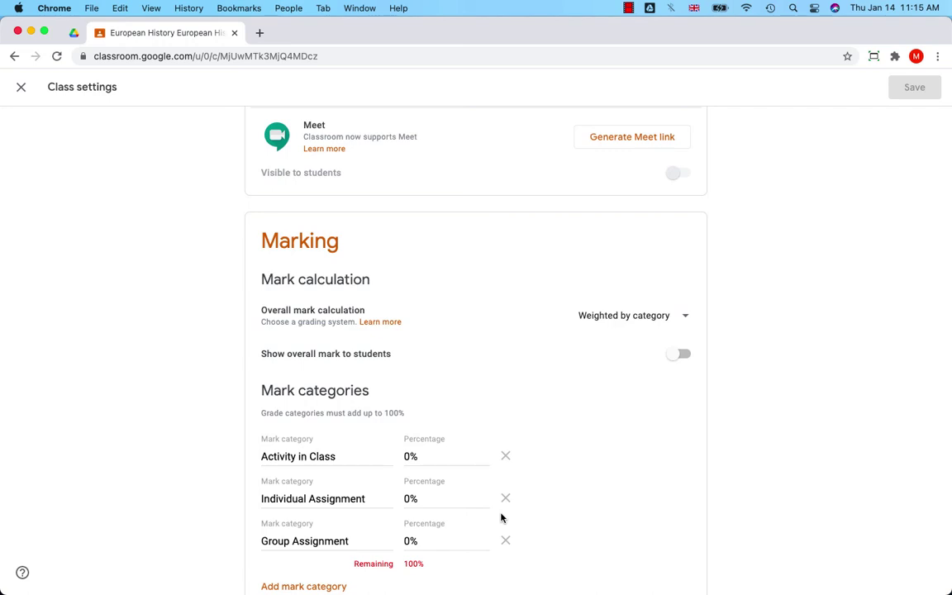
{"action": "left_click", "coordinate": [418, 455]}
{"action": "type", "text": "20"}
{"action": "left_click", "coordinate": [418, 498]}
{"action": "type", "text": "30"}
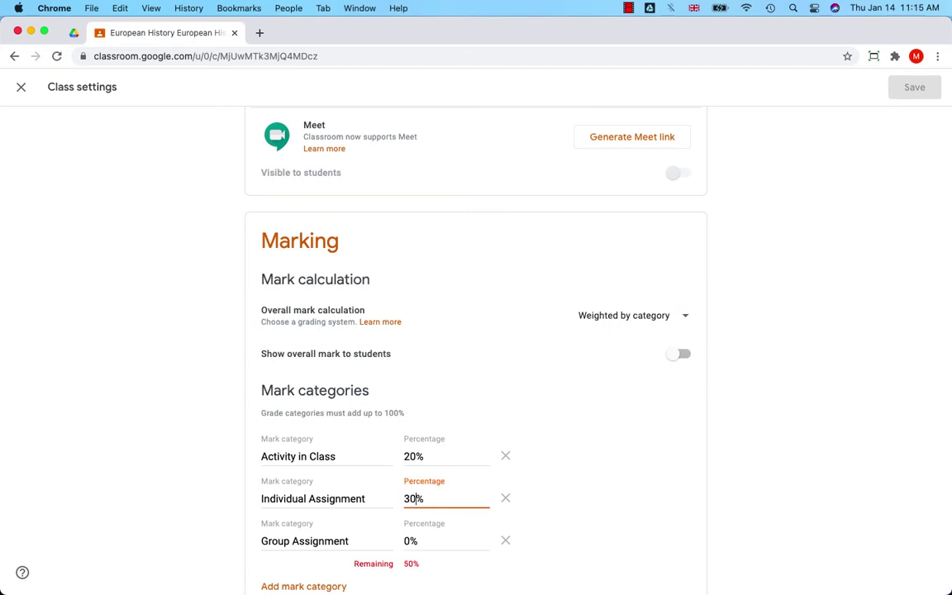
{"action": "left_click", "coordinate": [418, 541]}
{"action": "type", "text": "50"}
{"action": "left_click", "coordinate": [571, 541]}
{"action": "scroll", "coordinate": [571, 541], "scroll_direction": "down", "scroll_amount": 1}
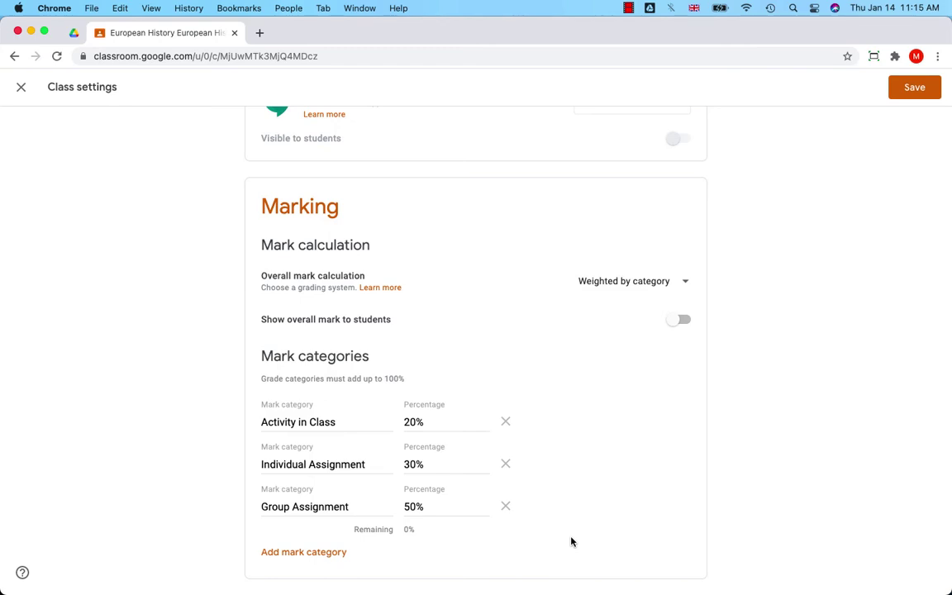
Read the Weighted by category grading section of the Set up grading help article, then return to the Classroom tab.
{"action": "left_click", "coordinate": [380, 288]}
{"action": "scroll", "coordinate": [348, 370], "scroll_direction": "down", "scroll_amount": 2}
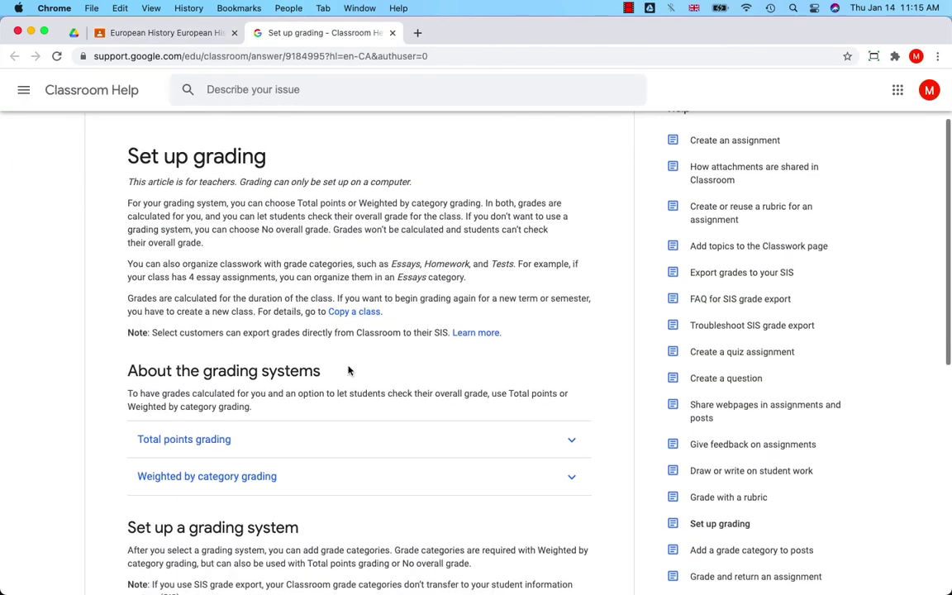
{"action": "left_click", "coordinate": [259, 477]}
{"action": "scroll", "coordinate": [257, 477], "scroll_direction": "down", "scroll_amount": 5}
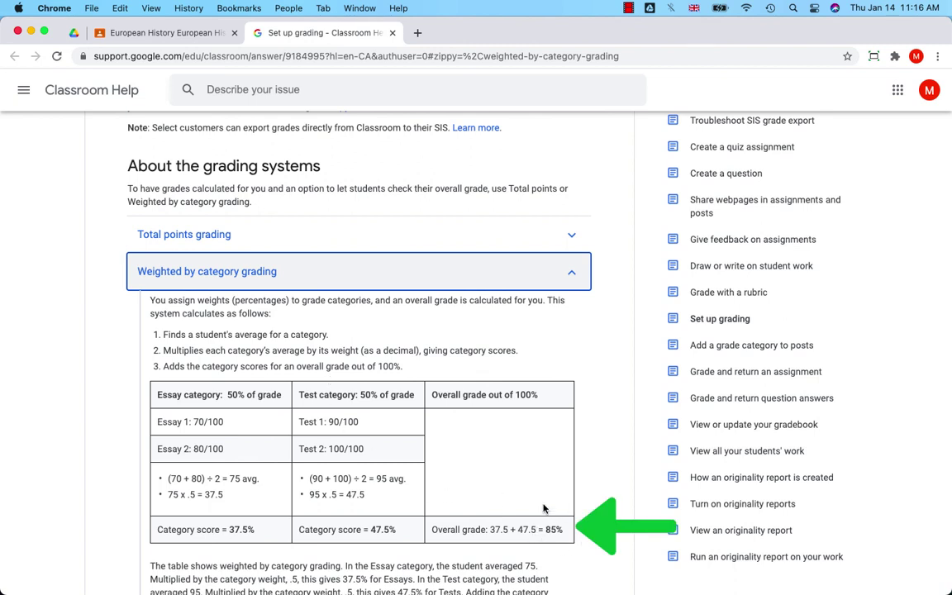
{"action": "left_click", "coordinate": [174, 31]}
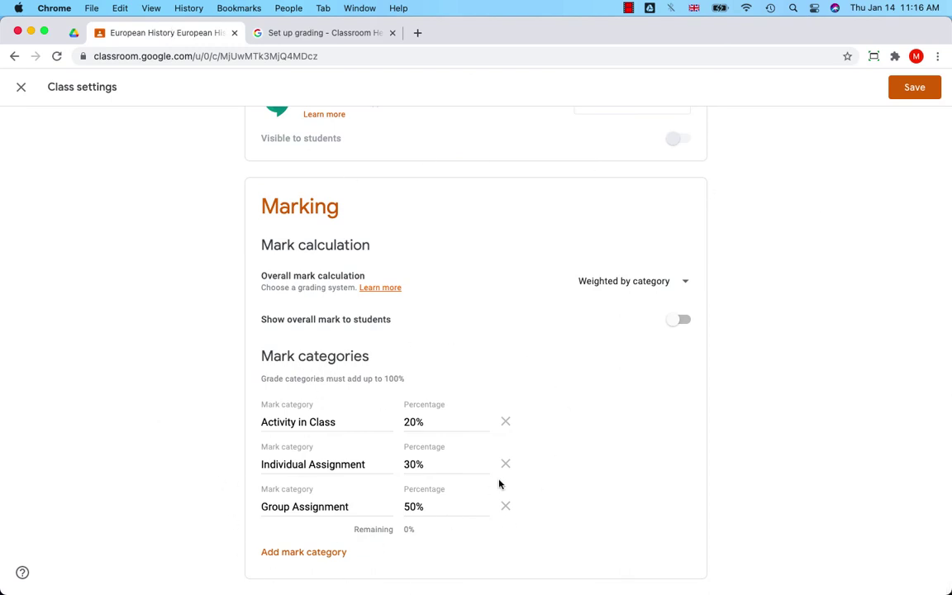
Save the European History class settings.
{"action": "left_click", "coordinate": [915, 88]}
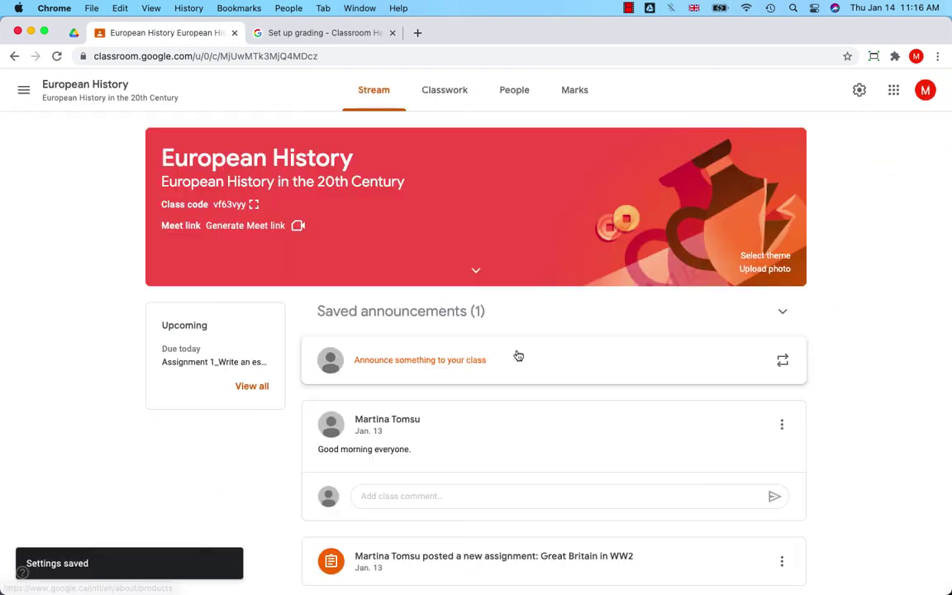